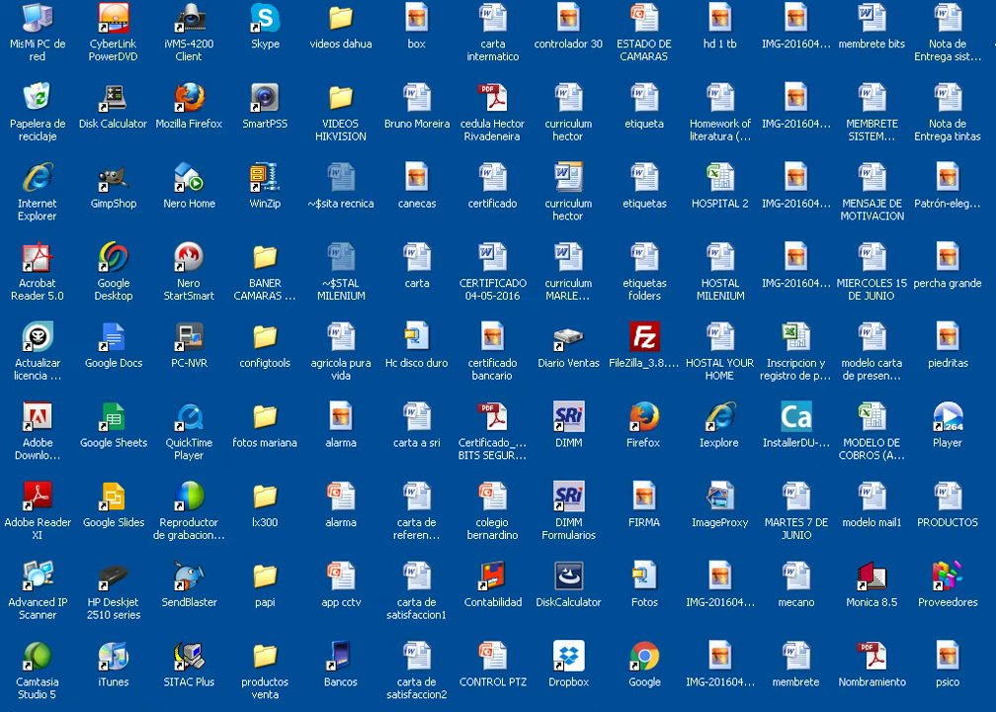
# - Launch the CMS2000 client from the installed programs and log in with the saved admin credentials
pyautogui.press('super')
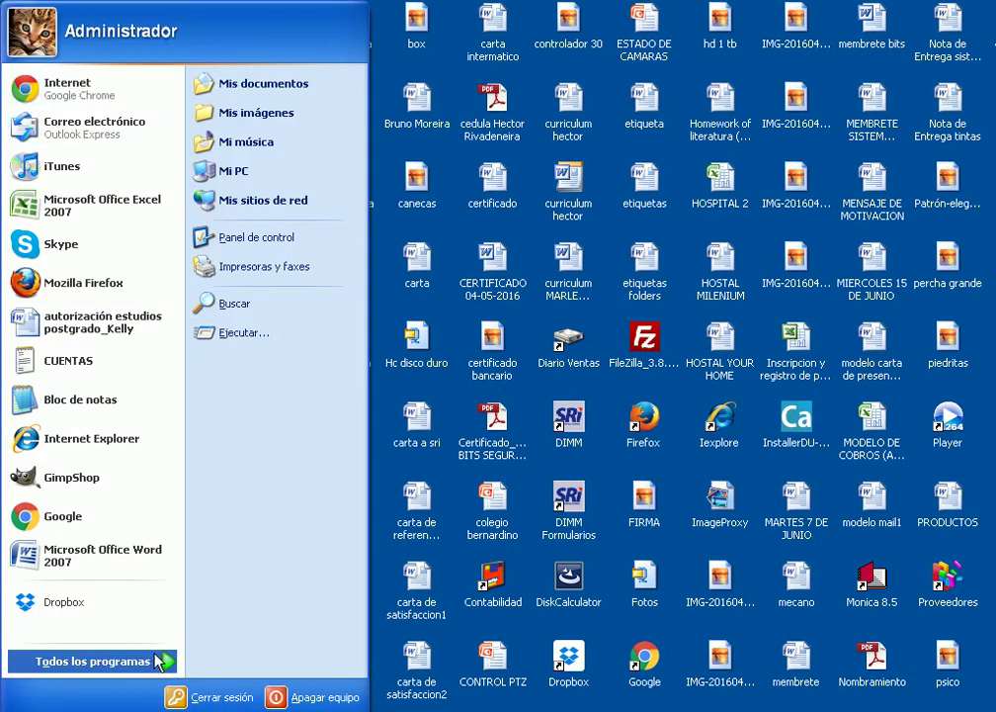
pyautogui.click(119, 660)
pyautogui.moveTo(761, 21)
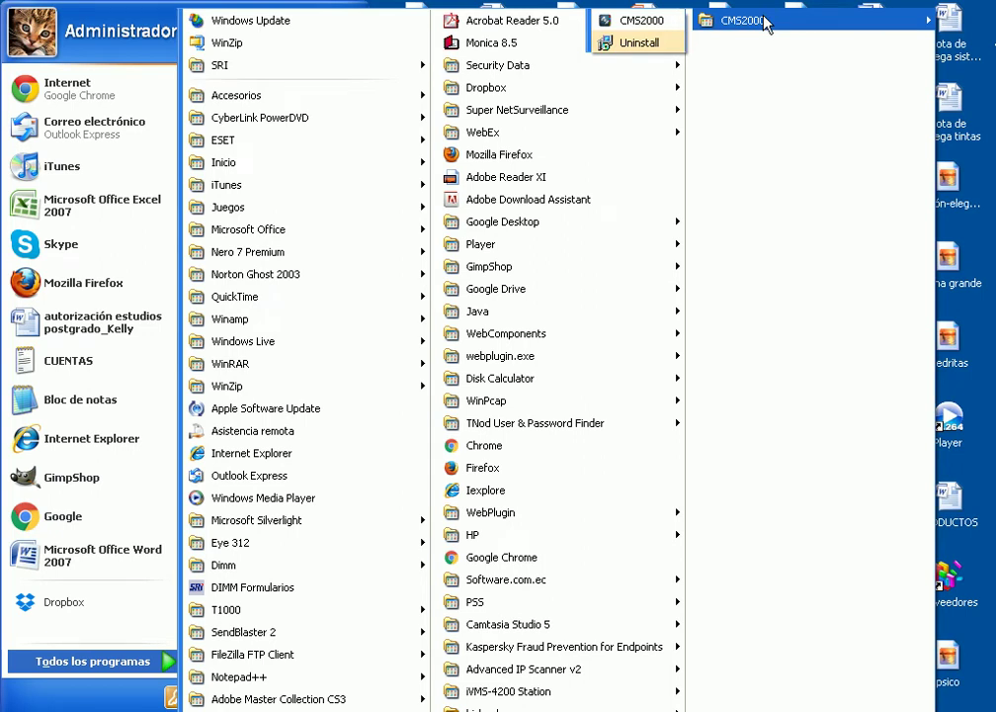
pyautogui.click(639, 23)
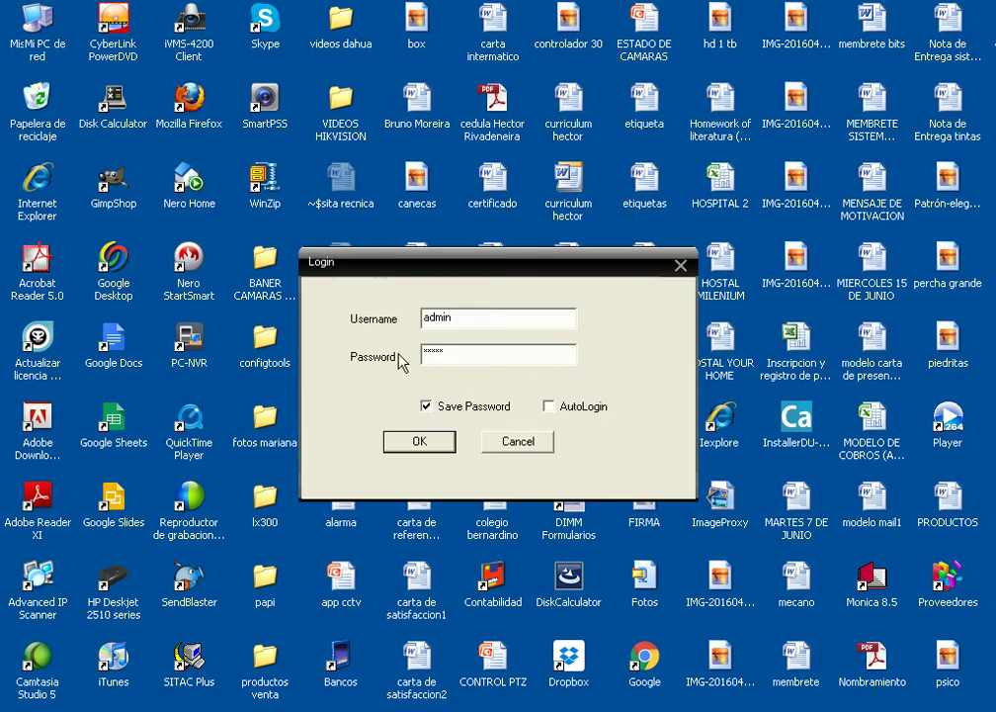
pyautogui.click(420, 452)
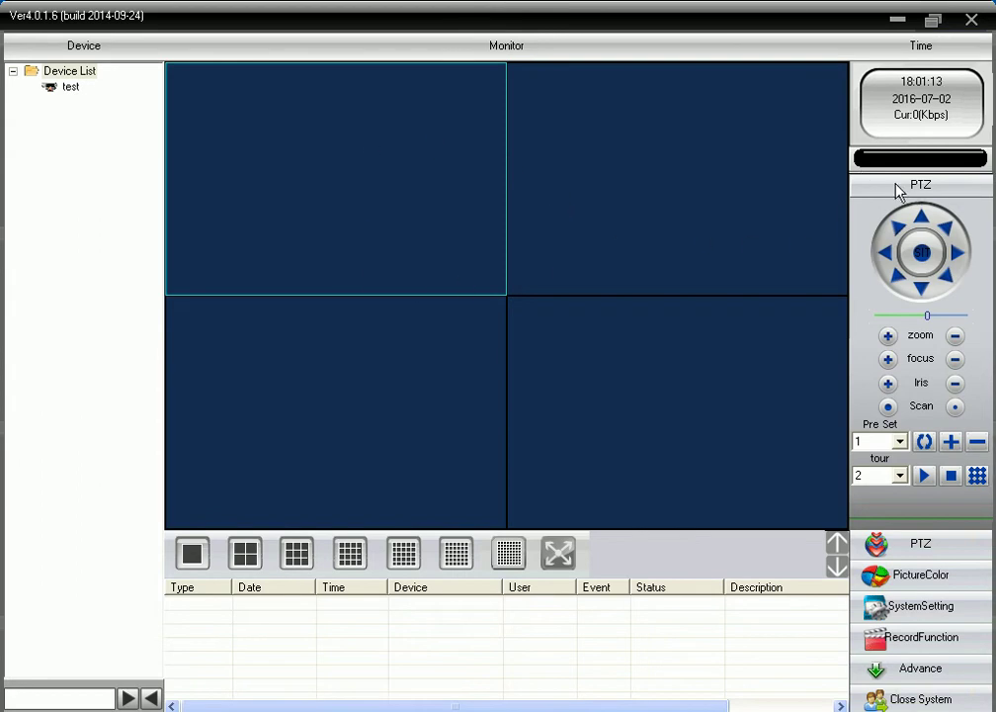
# - Look through the picture color, system setting and record function options of the client
pyautogui.click(935, 578)
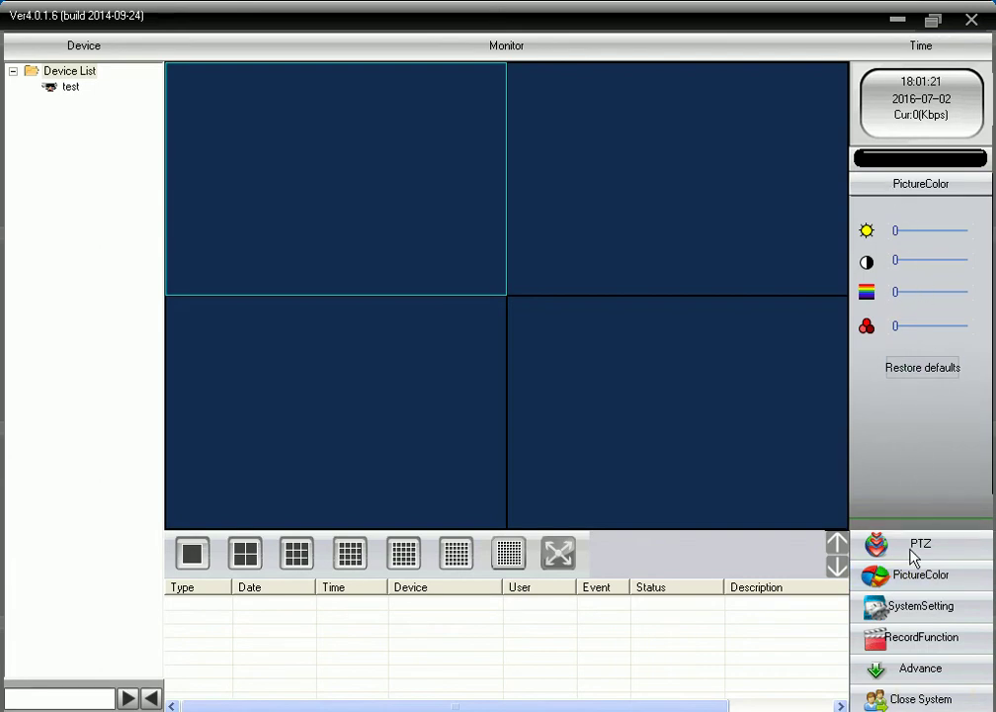
pyautogui.click(927, 617)
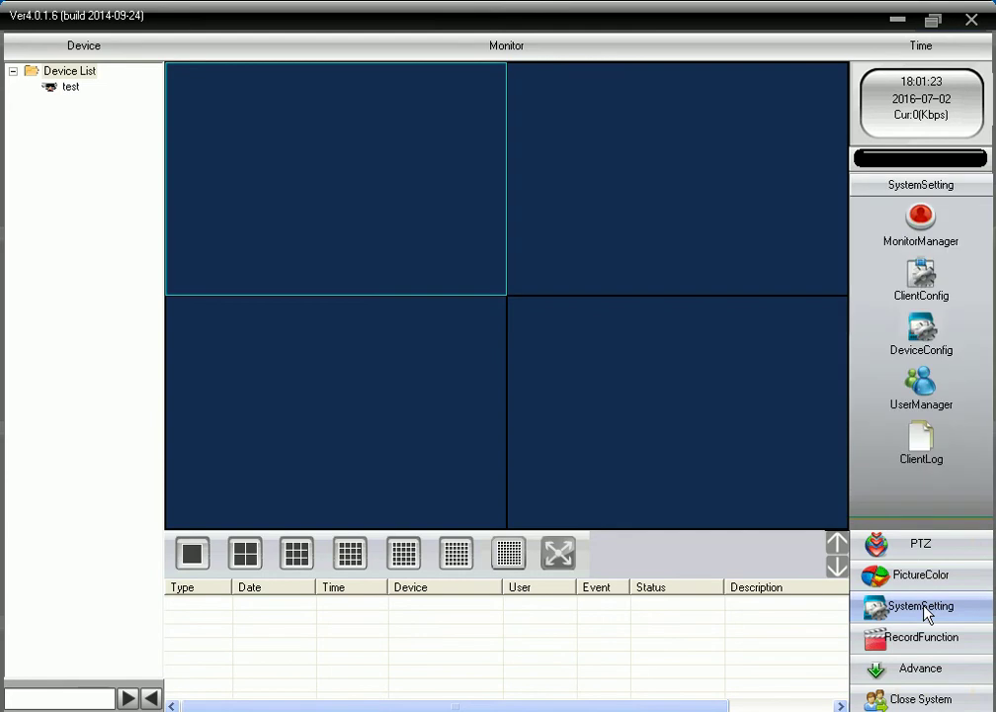
pyautogui.click(931, 636)
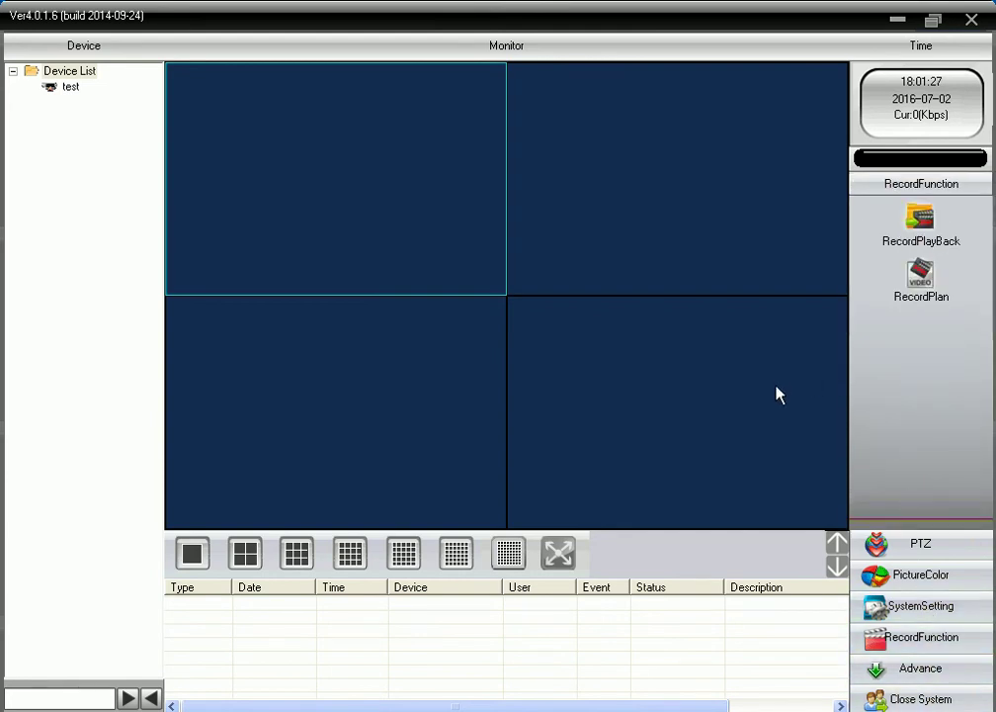
# - Open the Device Manager from the system settings, view its P2P device list and return to the LAN devices
pyautogui.click(905, 611)
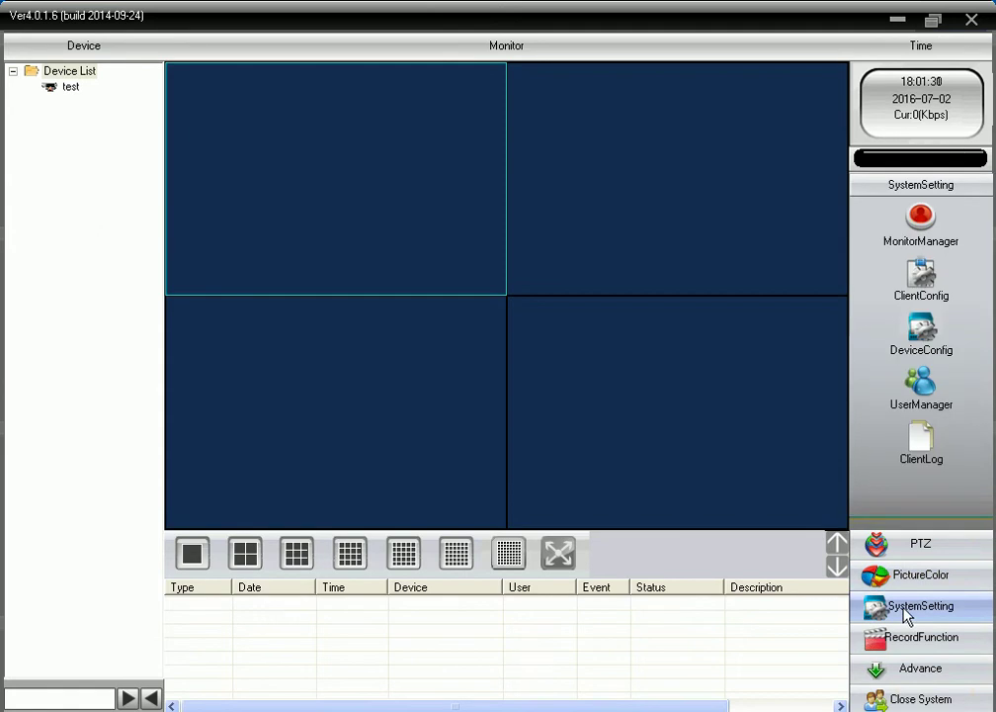
pyautogui.click(929, 221)
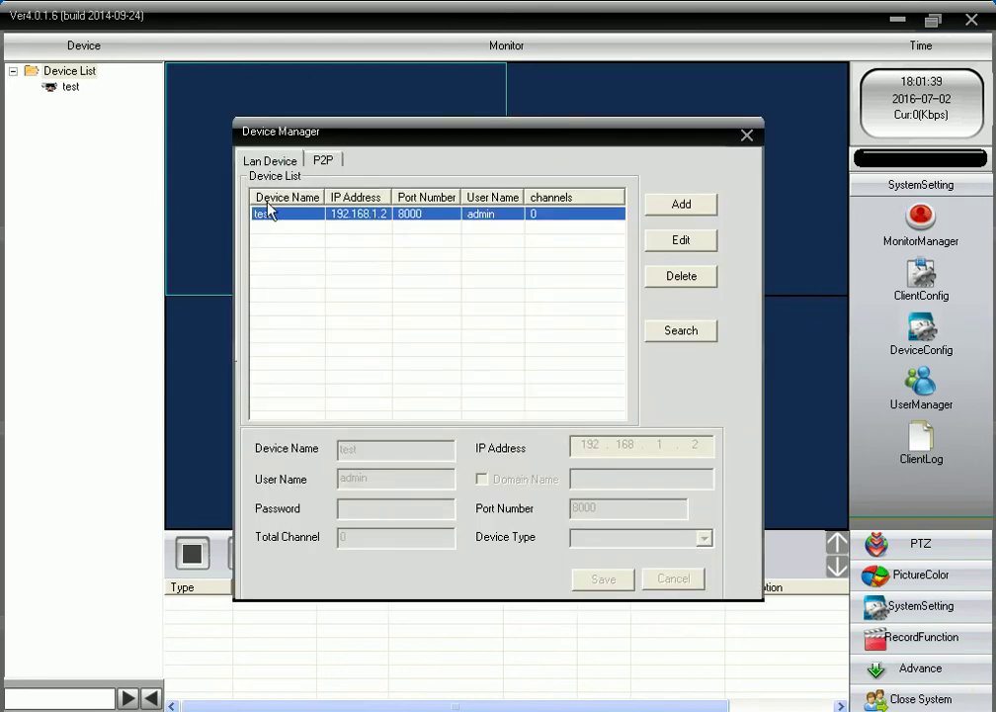
pyautogui.click(323, 162)
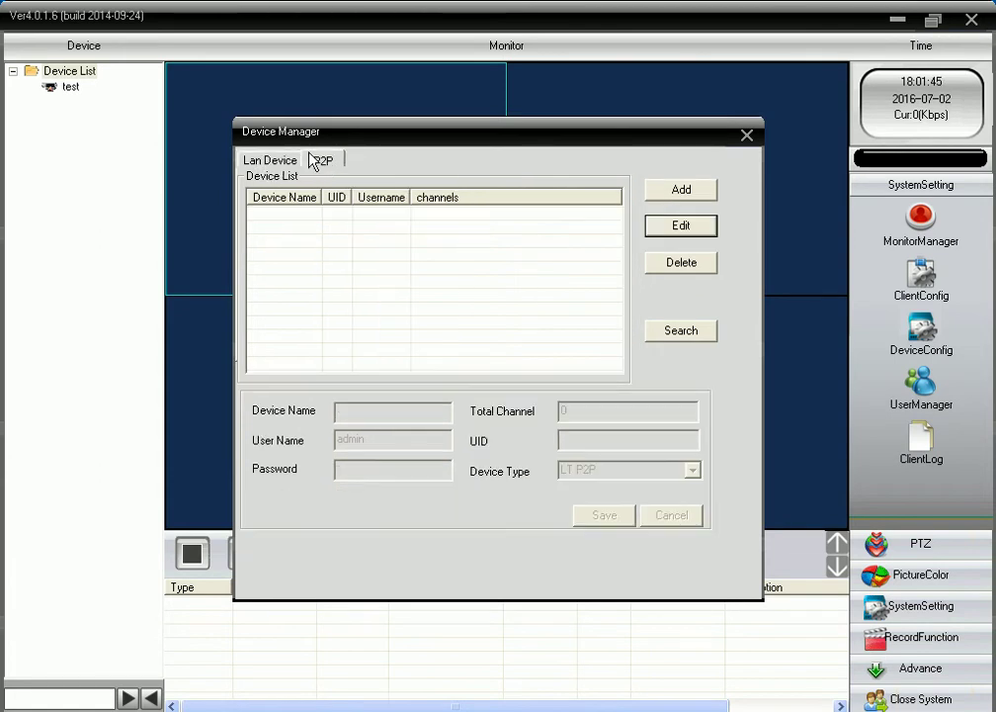
pyautogui.click(281, 160)
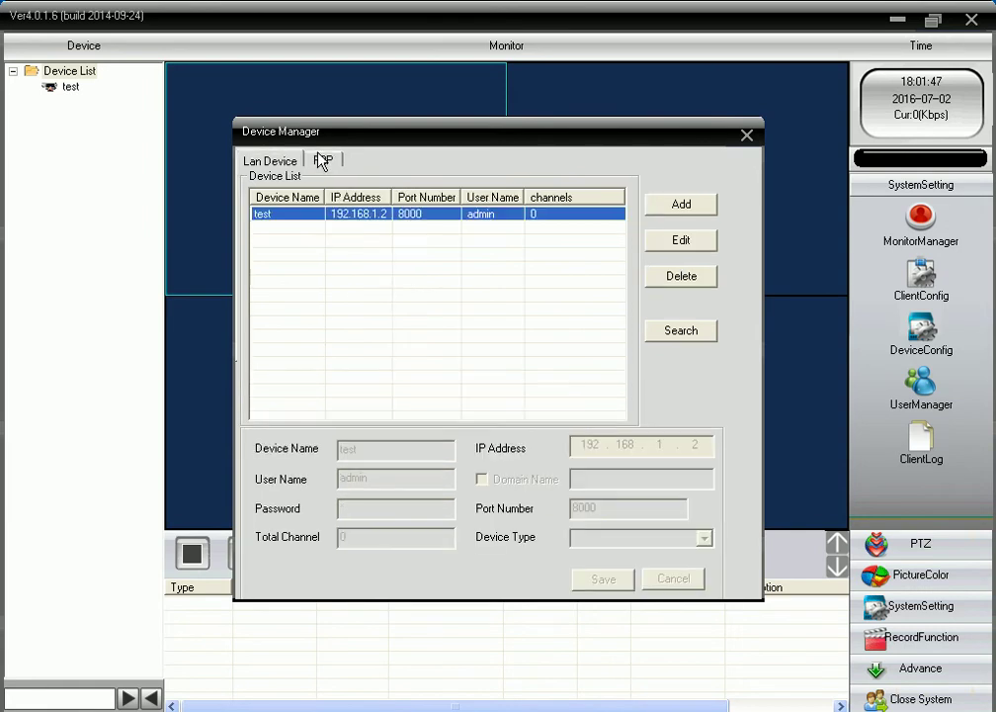
pyautogui.click(323, 161)
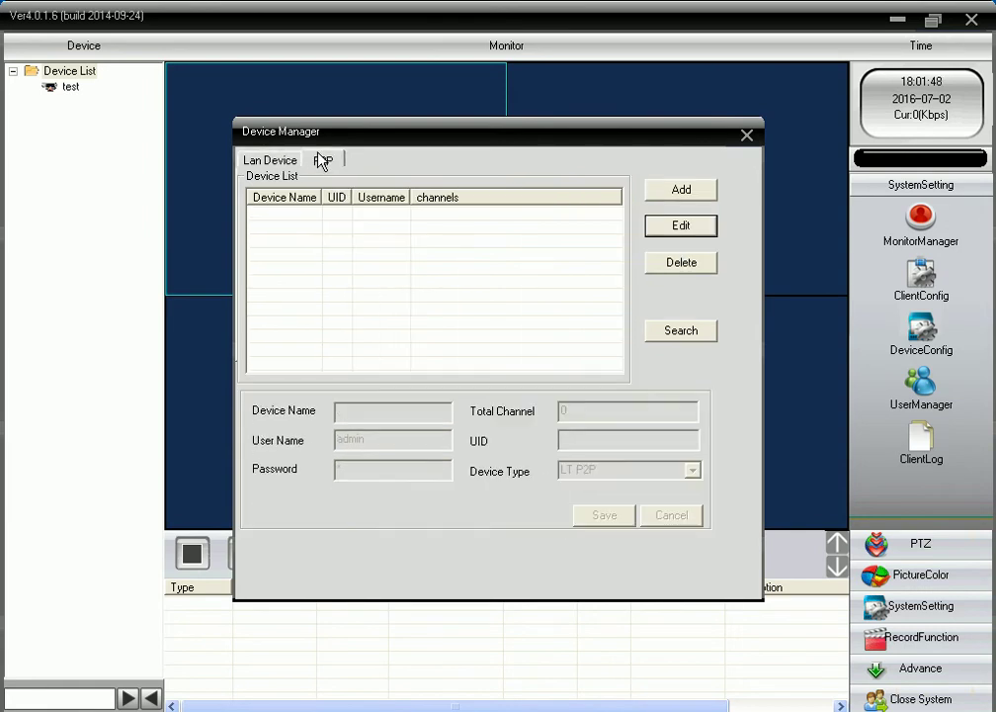
pyautogui.click(269, 161)
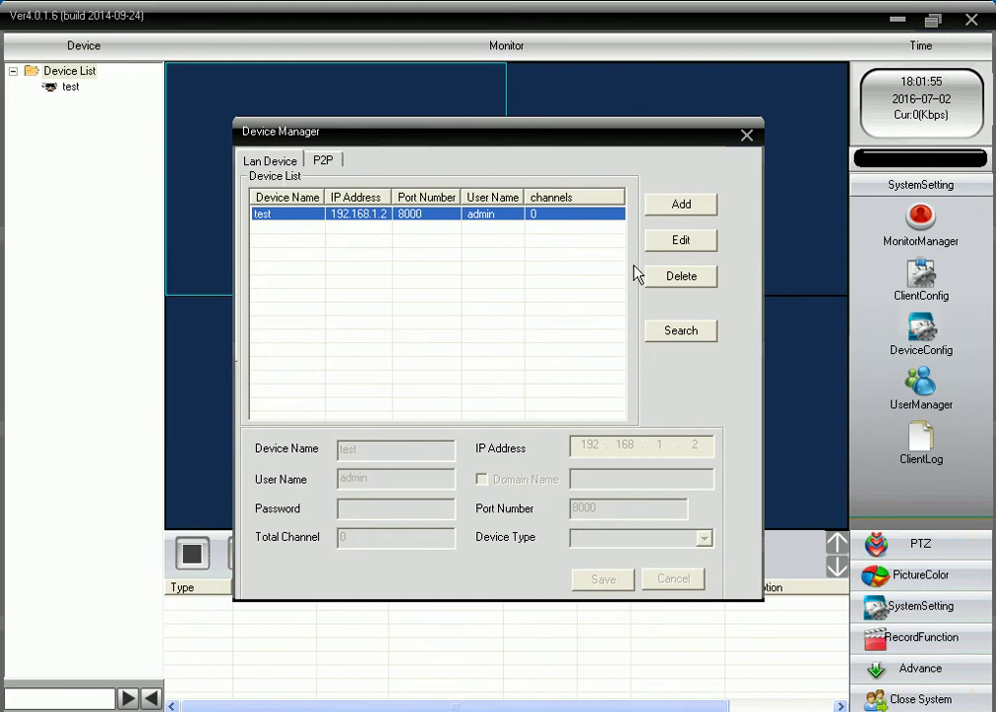
pyautogui.click(679, 216)
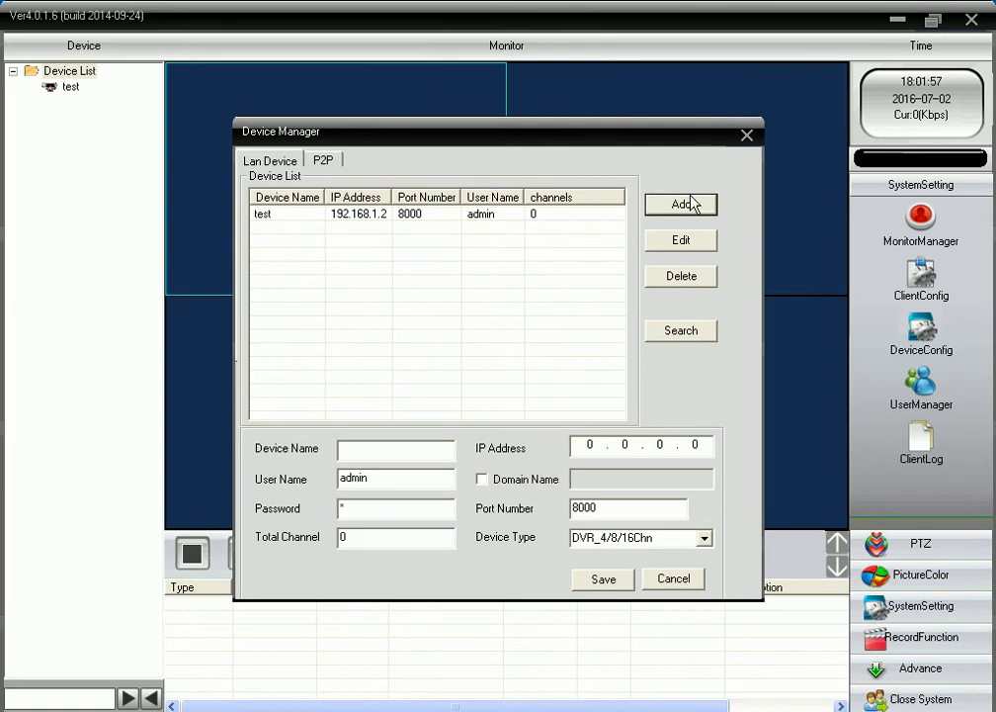
pyautogui.click(372, 450)
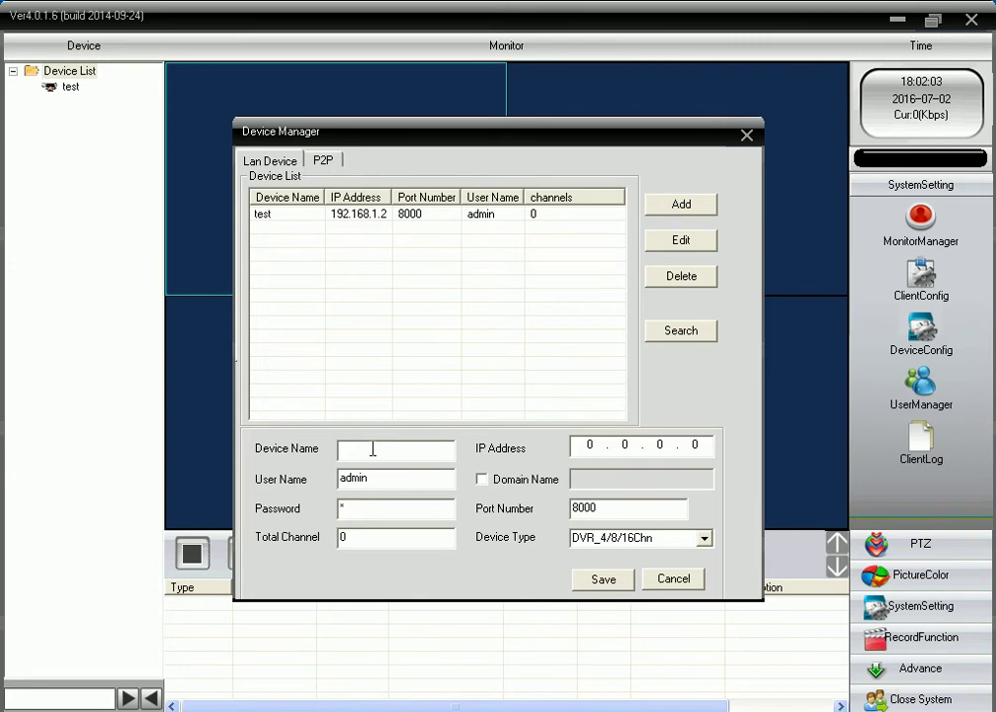
pyautogui.write('practica')
pyautogui.doubleClick(349, 508)
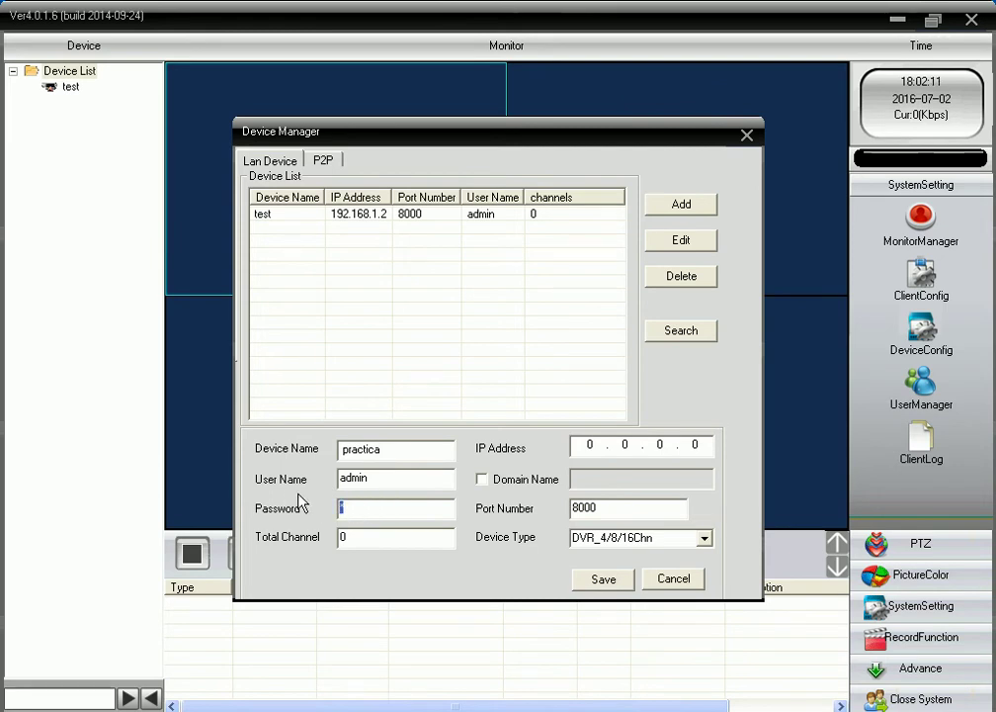
pyautogui.press('BackSpace')
pyautogui.click(593, 446)
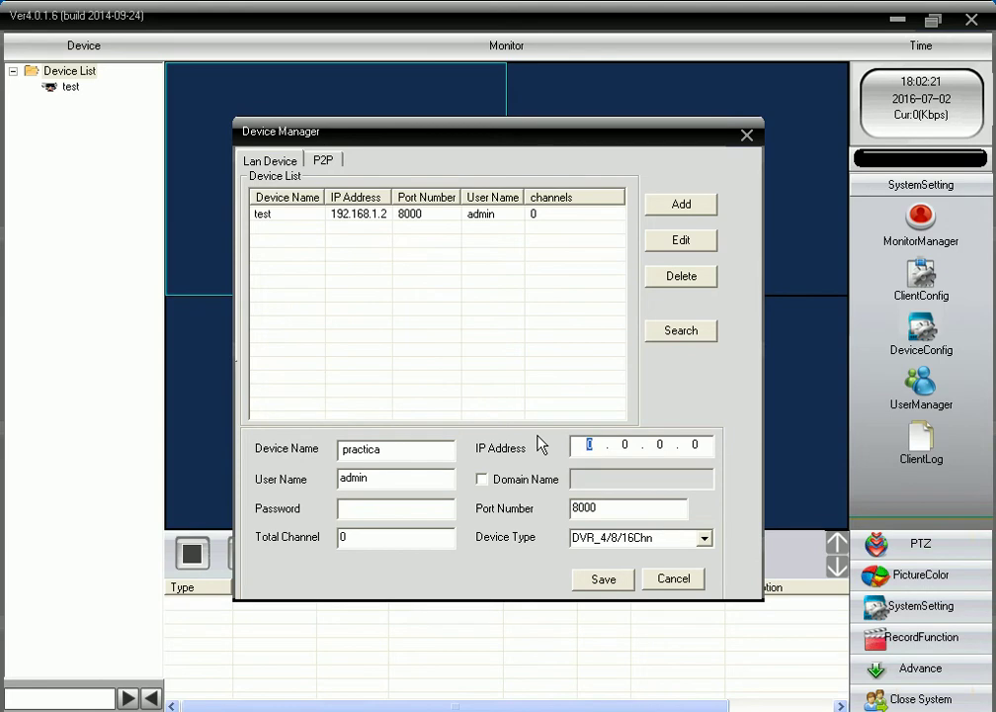
pyautogui.write('192.168.0.102')
pyautogui.hotkey('alt', 'Tab')
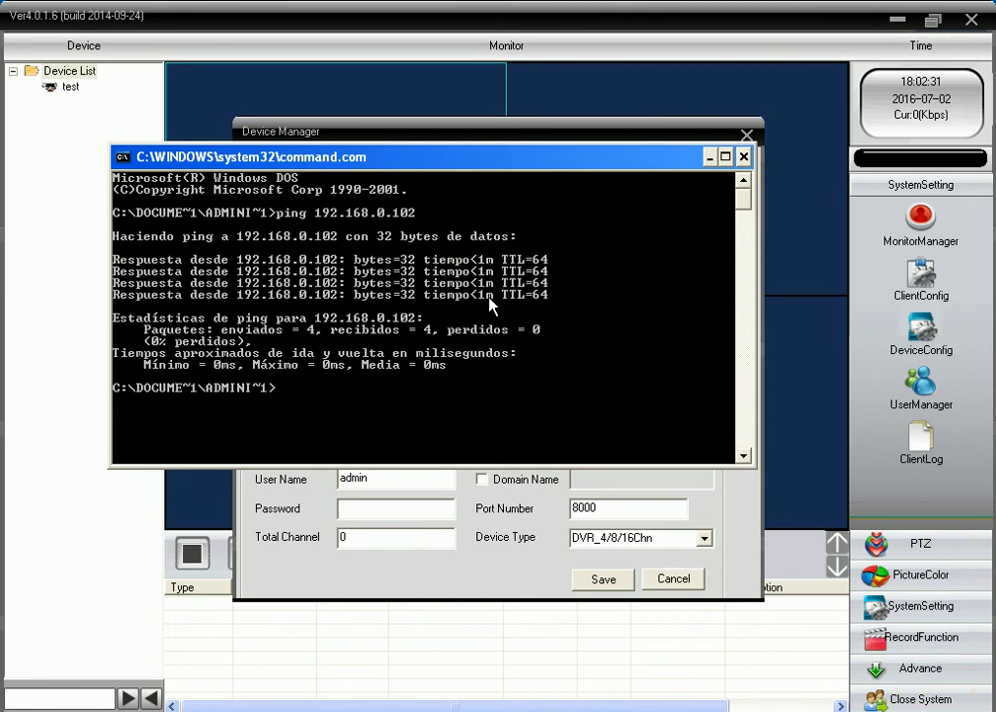
pyautogui.click(712, 158)
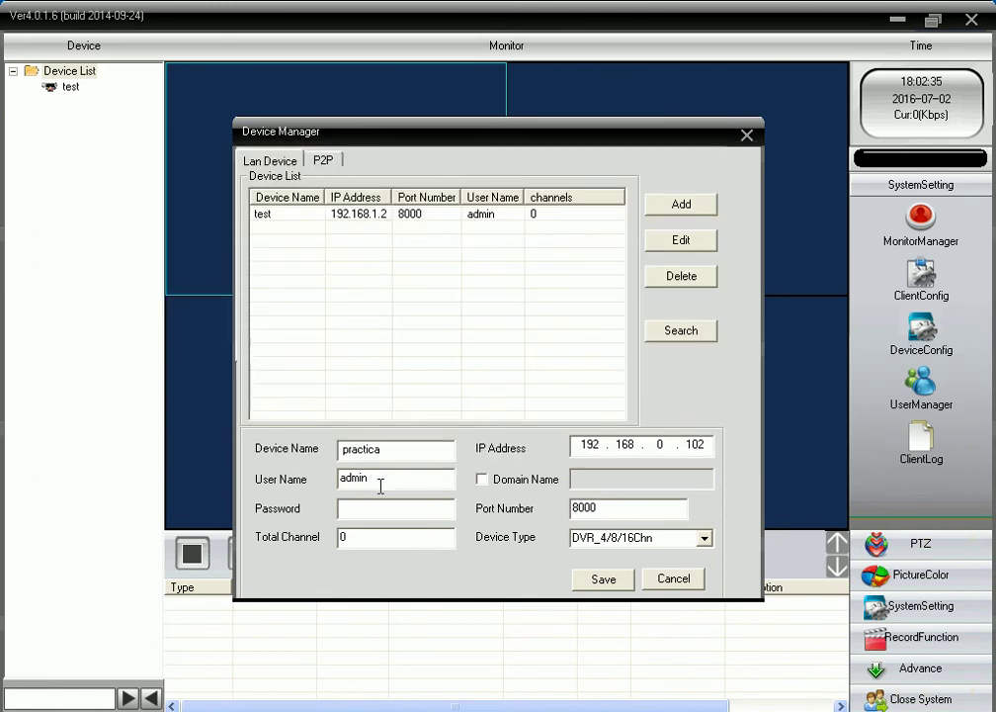
pyautogui.click(382, 513)
pyautogui.doubleClick(605, 507)
# - Add a LAN device named practica with IP address 192.168.0.102 and a blank password, save it and close the Device Manager
pyautogui.click(672, 205)
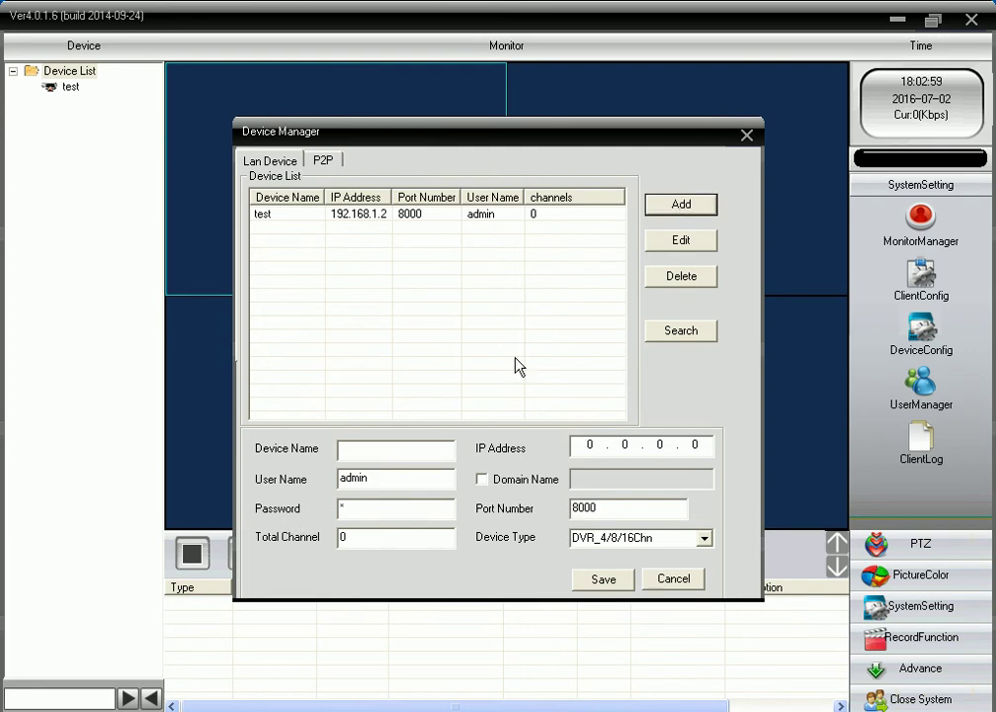
pyautogui.click(358, 451)
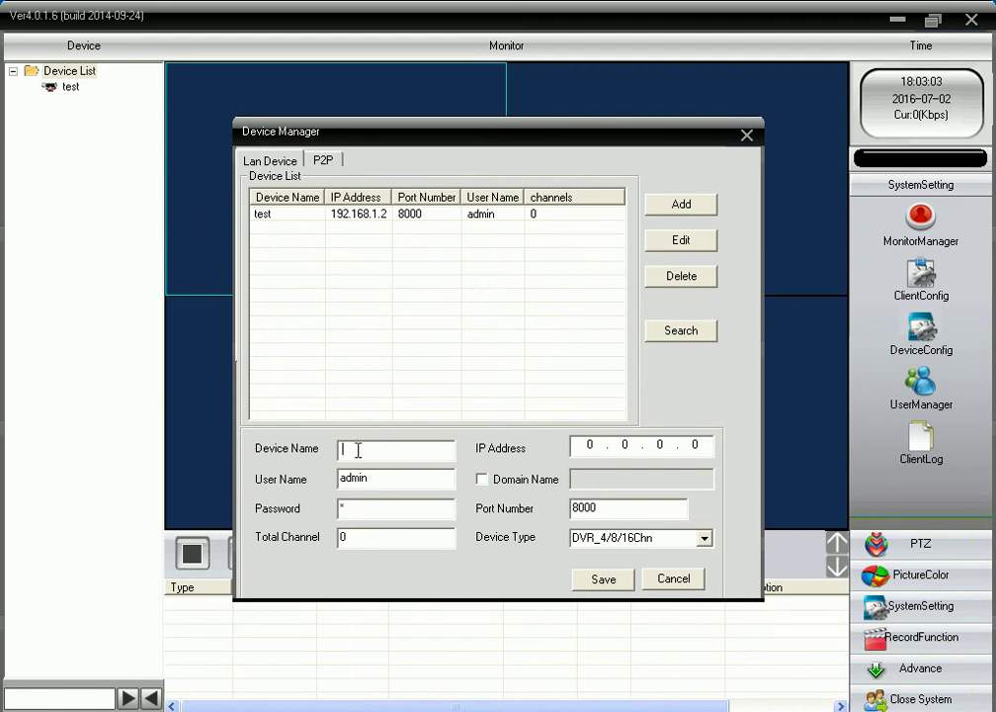
pyautogui.write('practica')
pyautogui.click(606, 445)
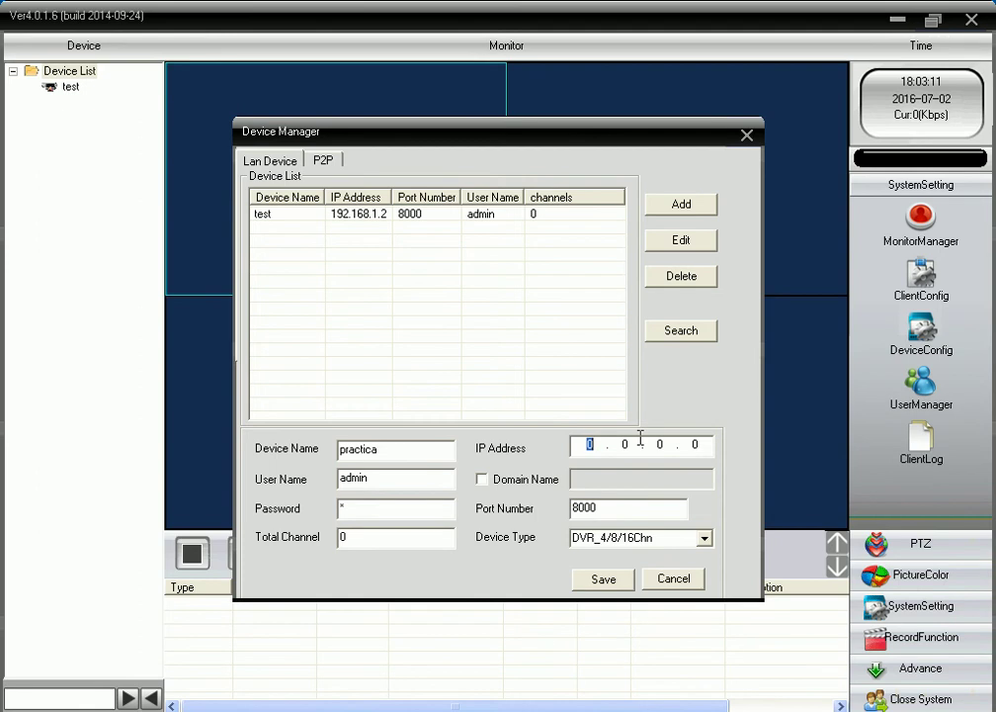
pyautogui.write('192 . 168 . 0 . 102')
pyautogui.doubleClick(352, 504)
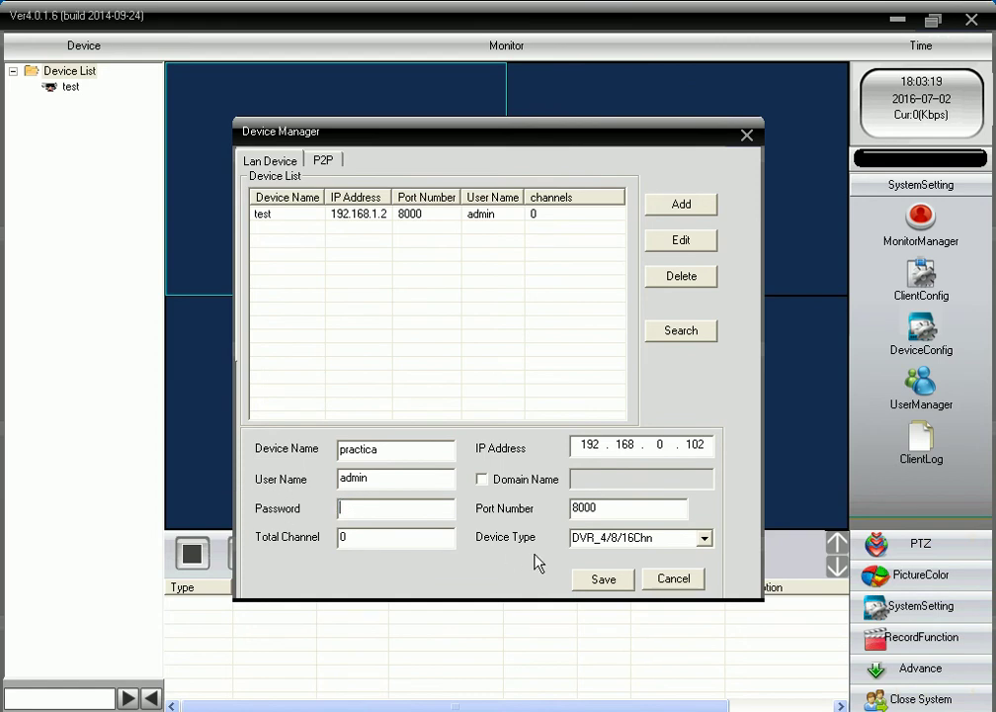
pyautogui.click(603, 581)
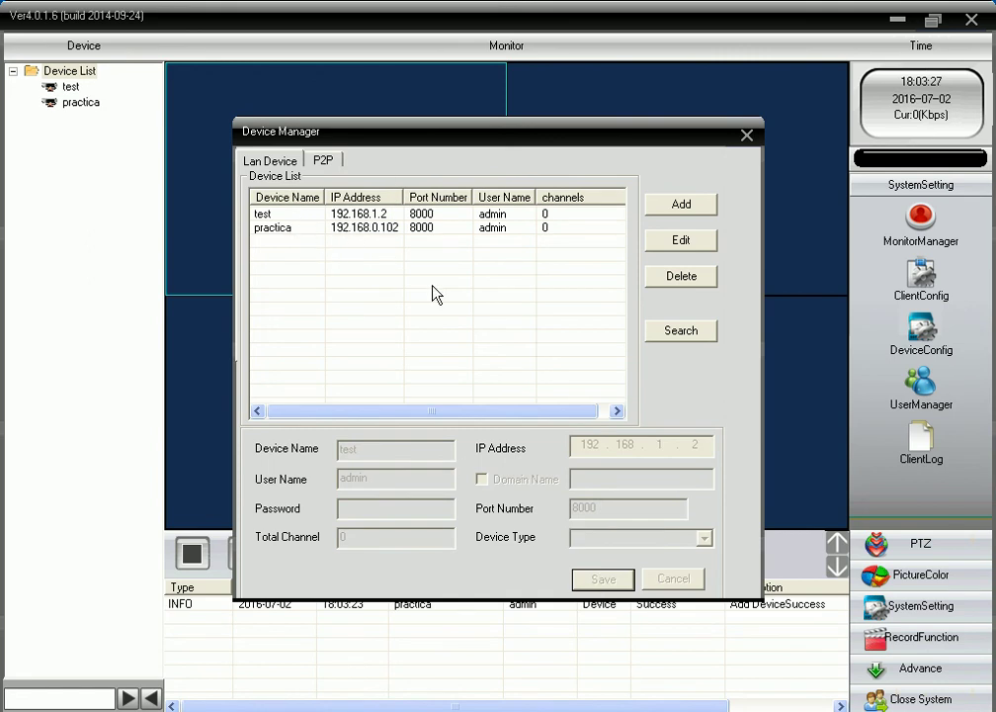
pyautogui.click(747, 137)
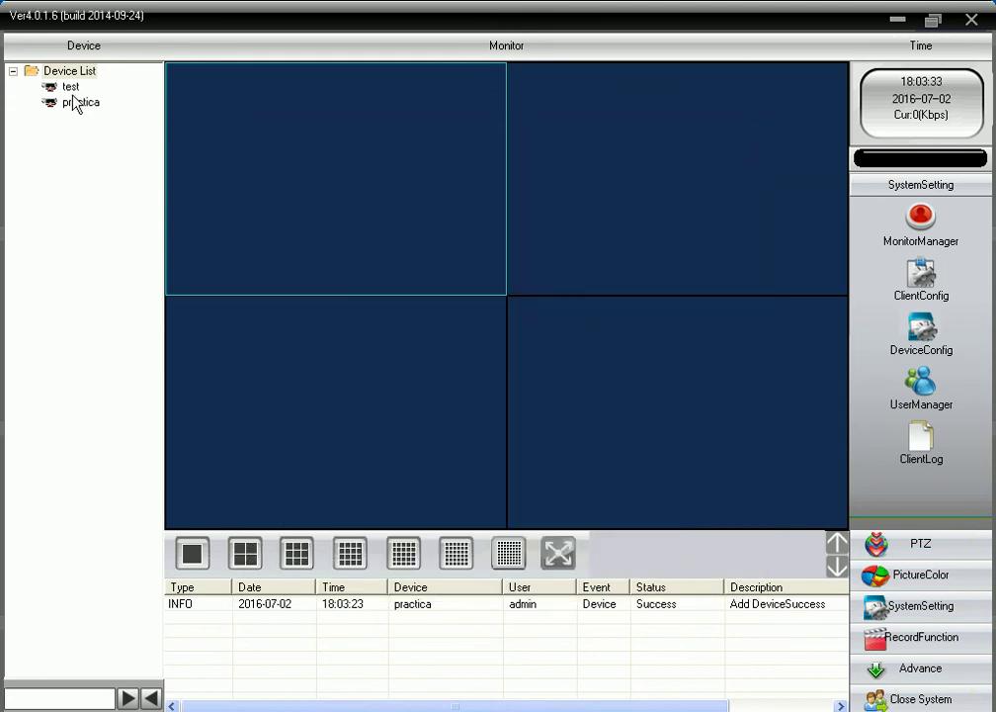
# - Connect to the practica device in the device list so its channels are listed
pyautogui.click(71, 90)
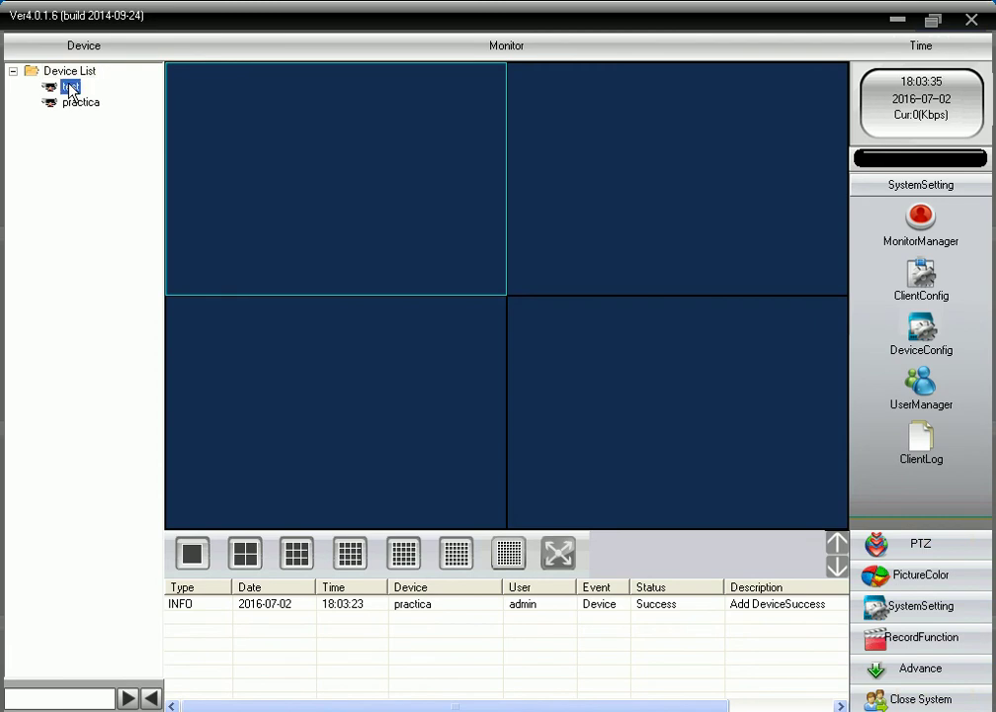
pyautogui.click(78, 104)
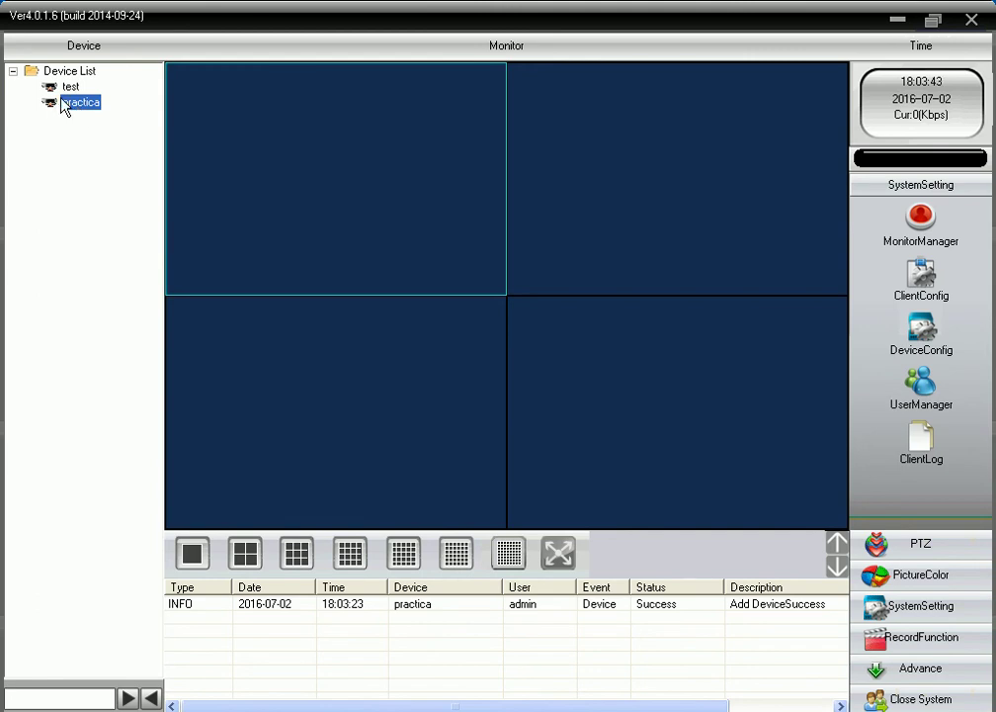
pyautogui.doubleClick(86, 105)
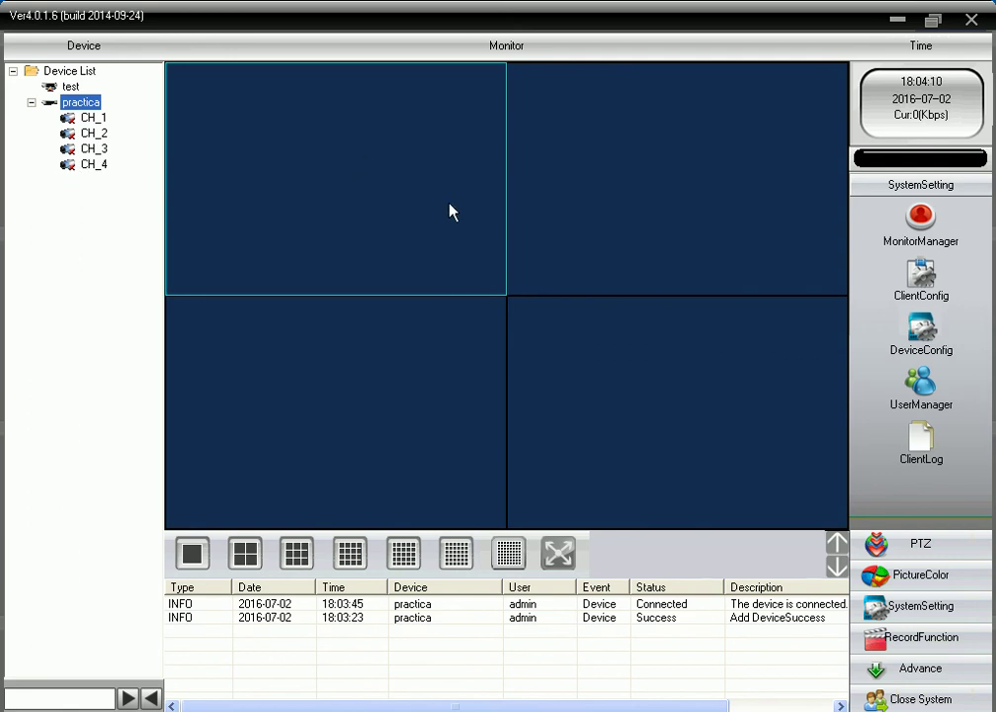
# - Preview the single, four and nine view monitor layouts and return to the four view
pyautogui.click(194, 554)
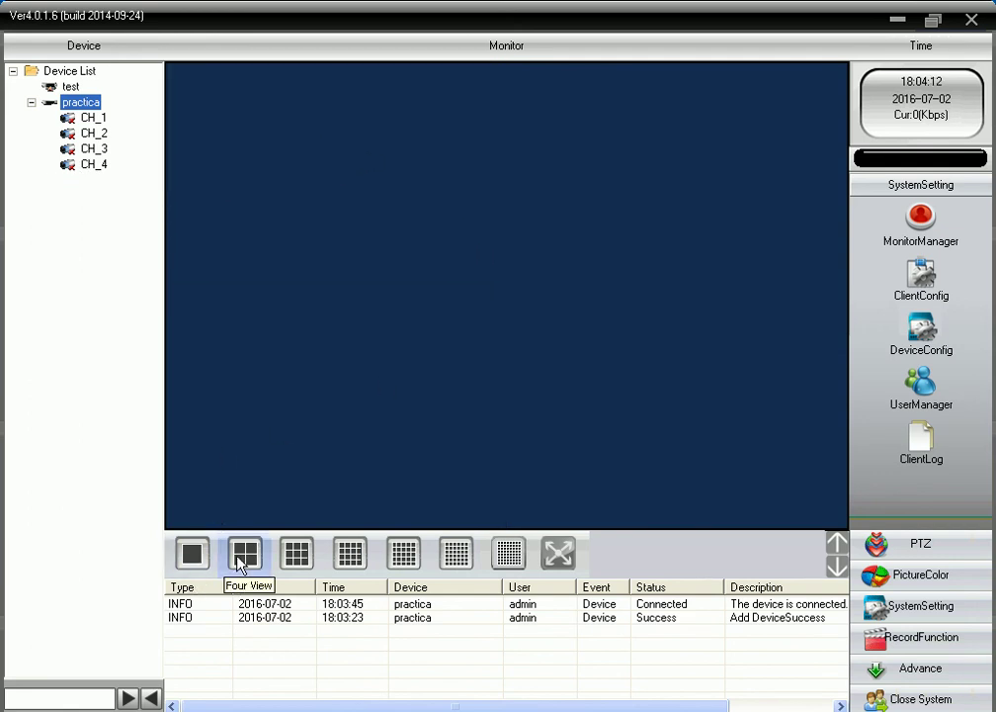
pyautogui.click(240, 561)
pyautogui.click(292, 558)
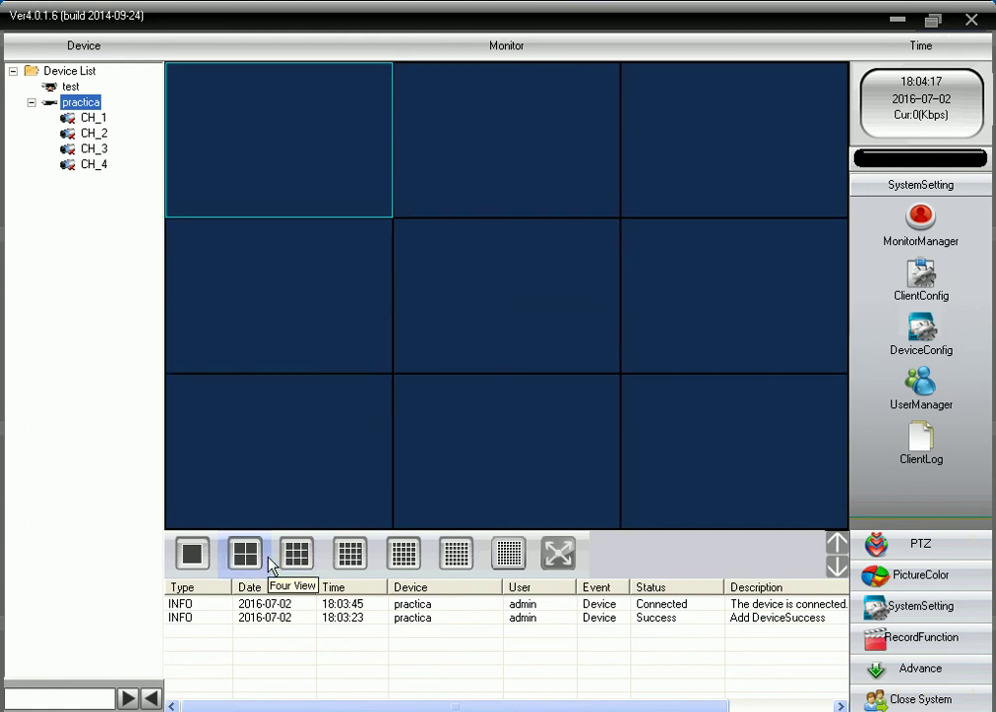
pyautogui.click(194, 553)
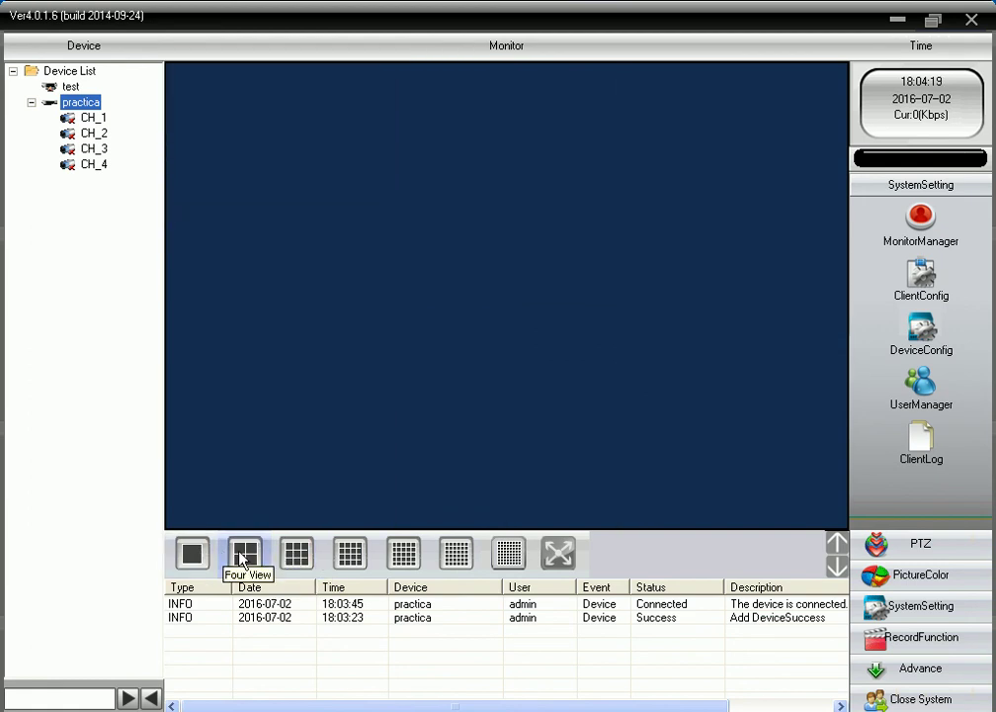
pyautogui.click(242, 556)
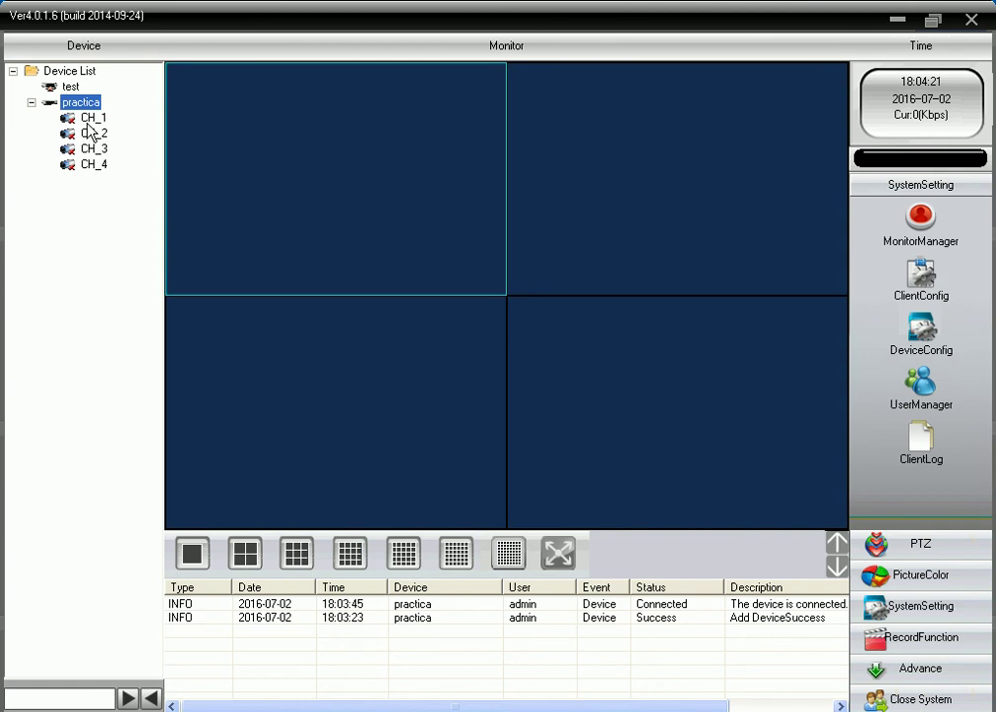
# - Cycle the selection through the four monitor panes and open channel CH_1 of practica in the first pane
pyautogui.click(608, 208)
pyautogui.click(359, 371)
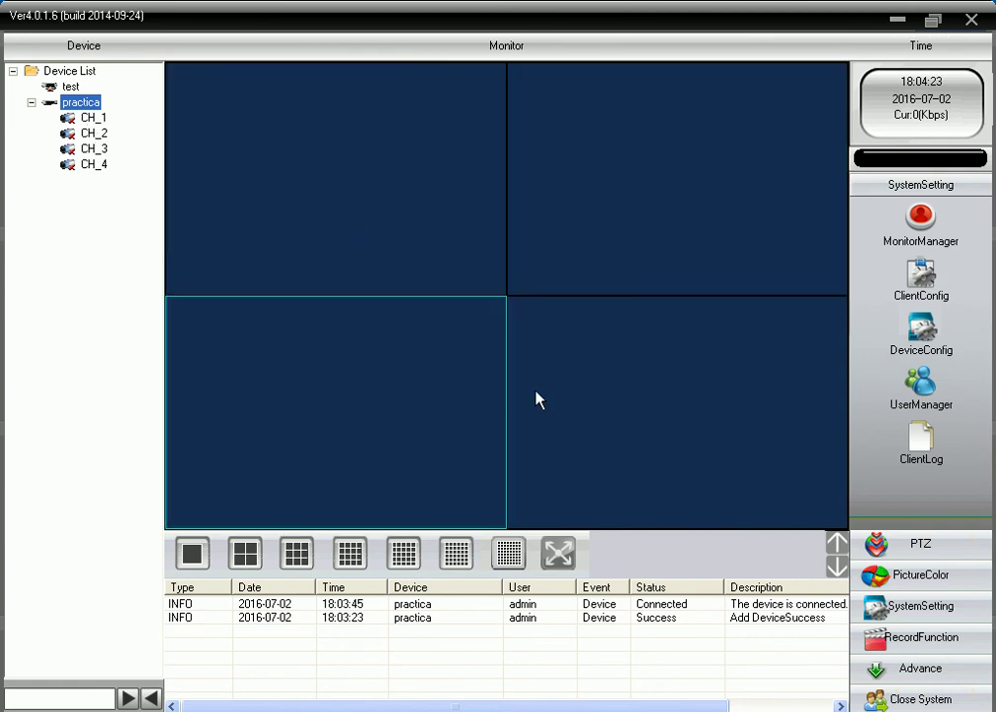
pyautogui.click(537, 400)
pyautogui.click(626, 238)
pyautogui.click(430, 205)
pyautogui.click(605, 196)
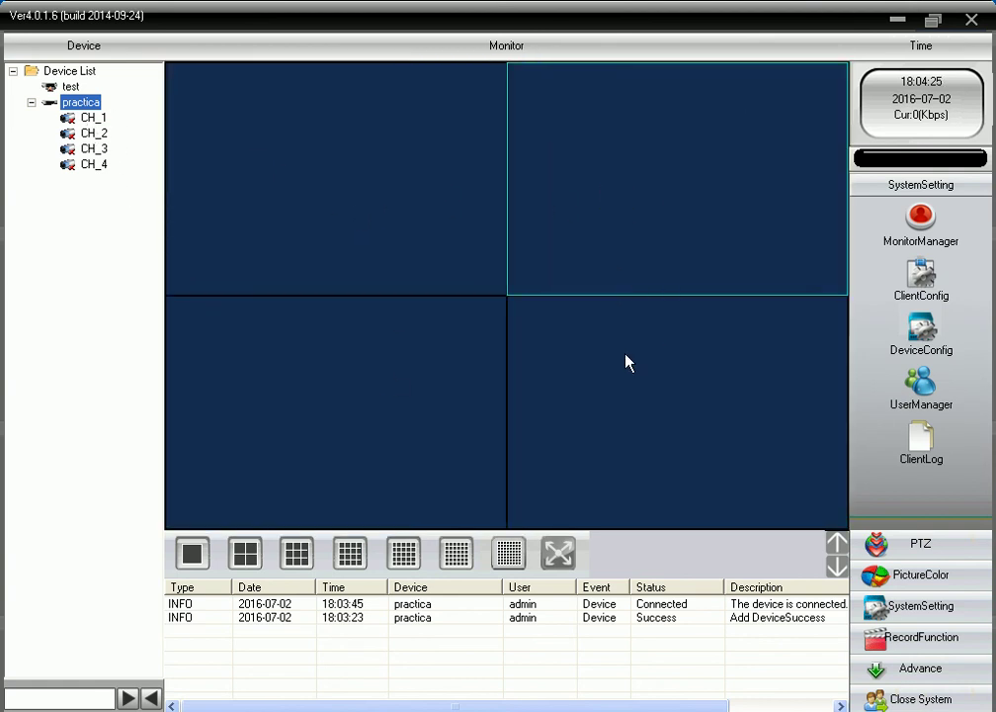
pyautogui.click(627, 359)
pyautogui.click(465, 386)
pyautogui.click(381, 223)
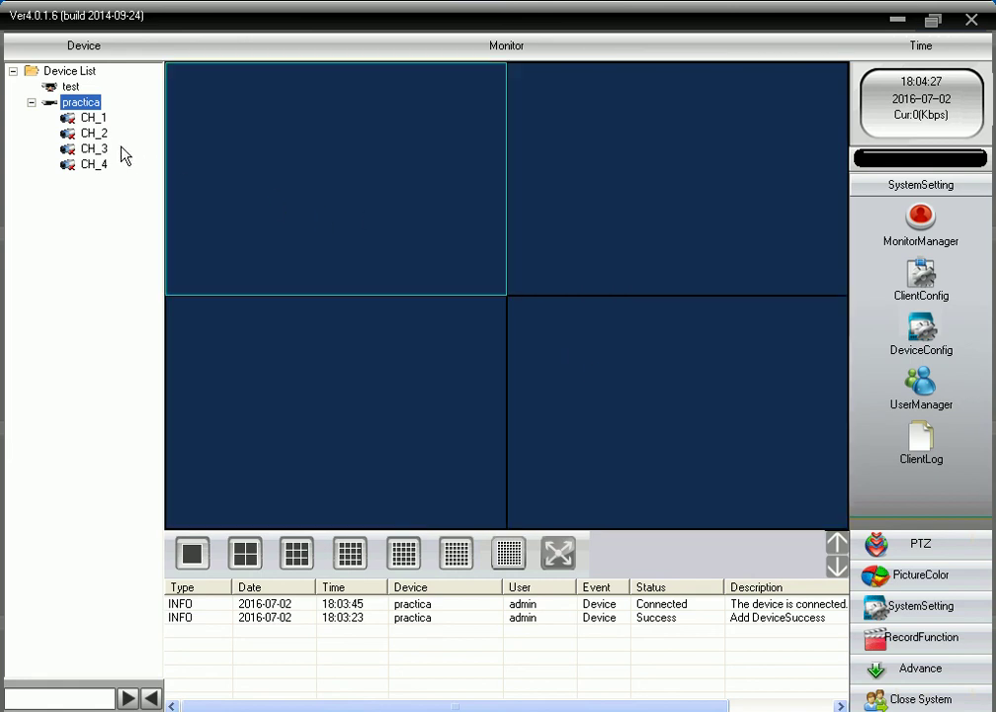
pyautogui.click(94, 118)
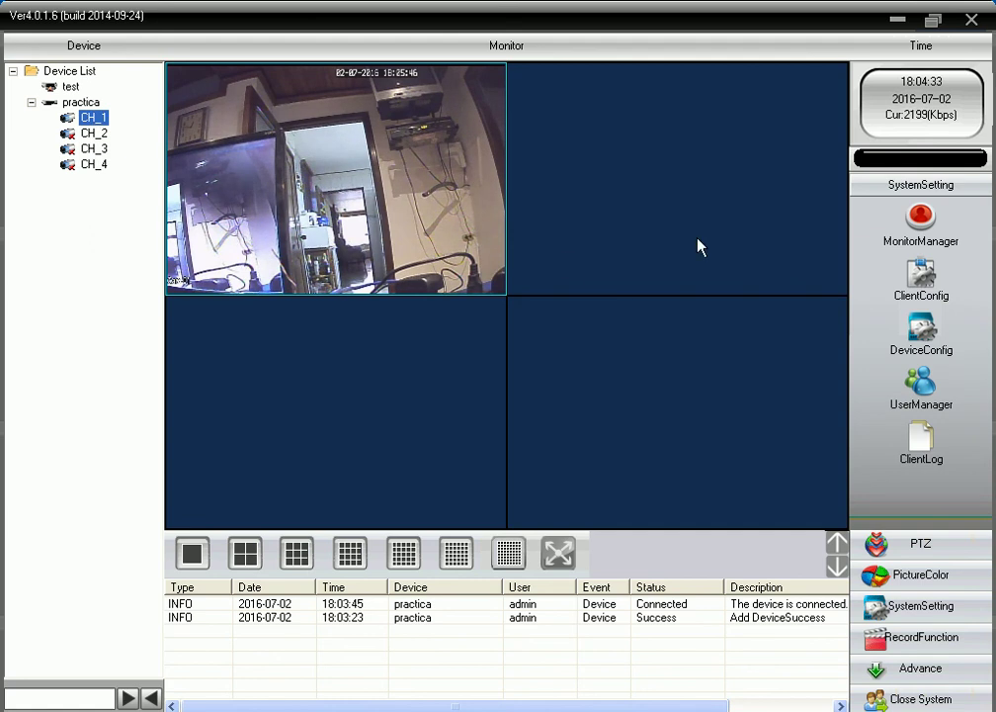
# - Examine the stream and channel options available for the practica device and dismiss them
pyautogui.click(80, 105)
pyautogui.rightClick(81, 105)
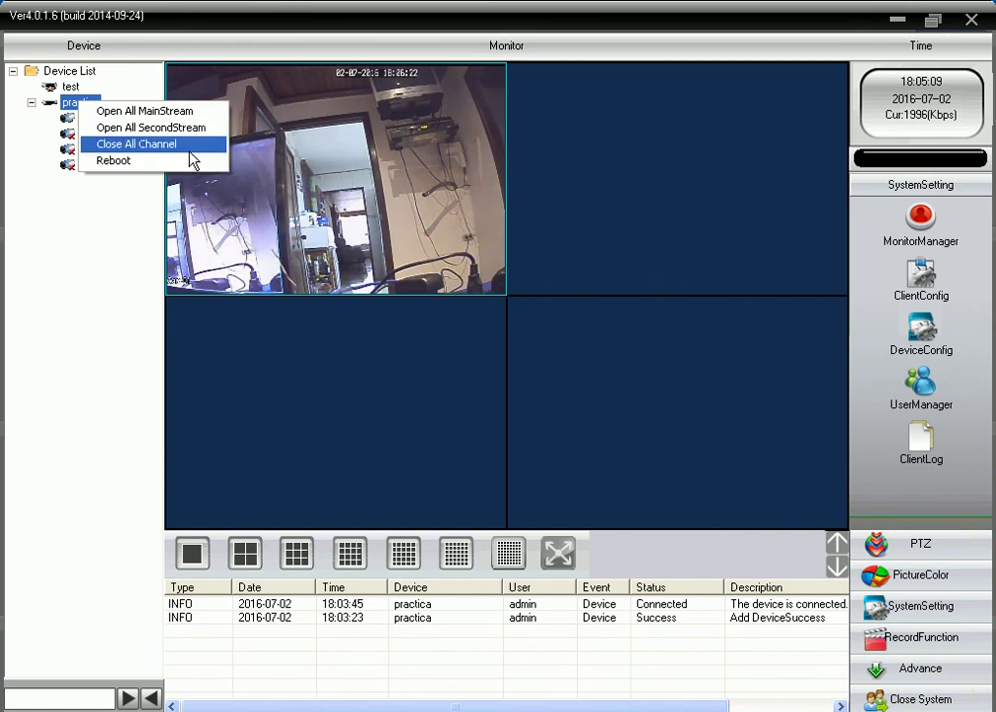
pyautogui.click(419, 434)
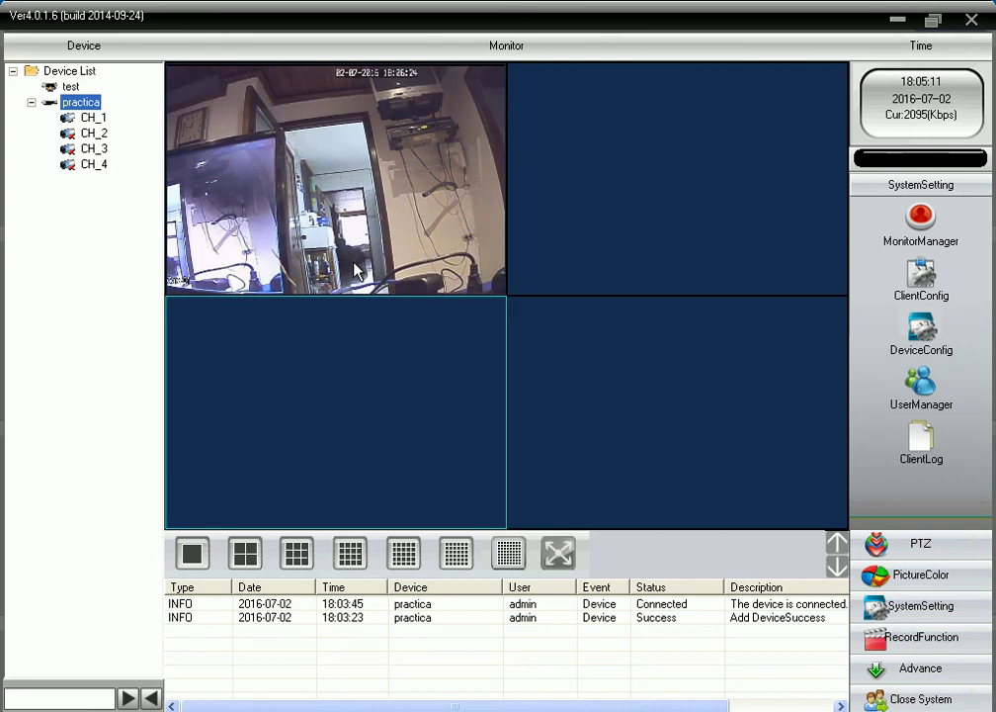
# - Enlarge the CH_1 live picture and restore the four view layout
pyautogui.doubleClick(362, 229)
pyautogui.doubleClick(365, 273)
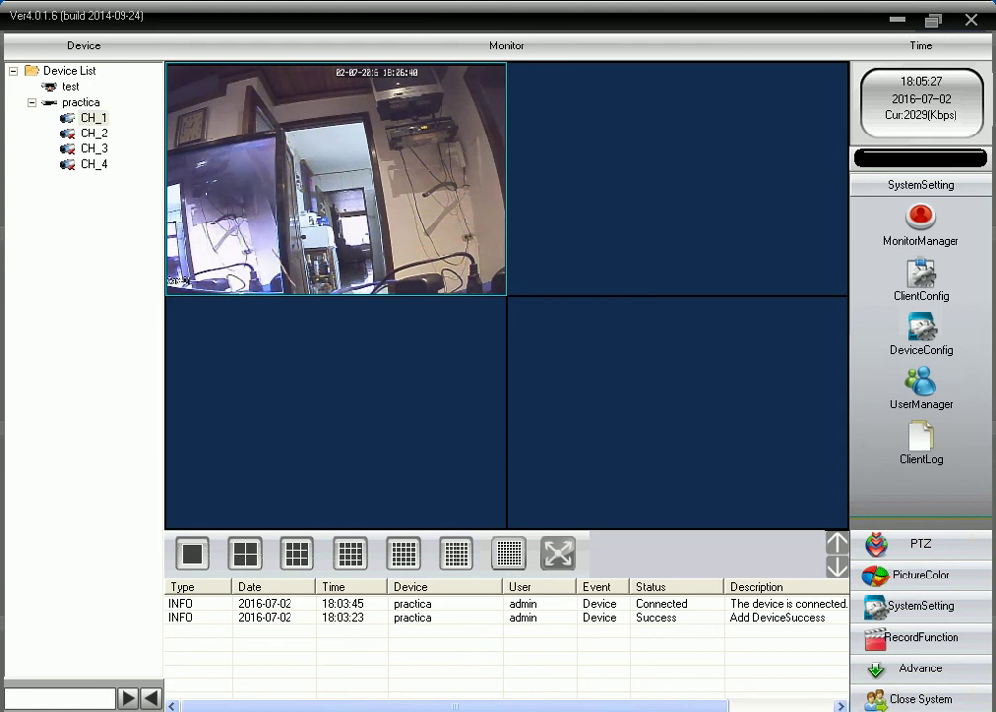
pyautogui.rightClick(740, 609)
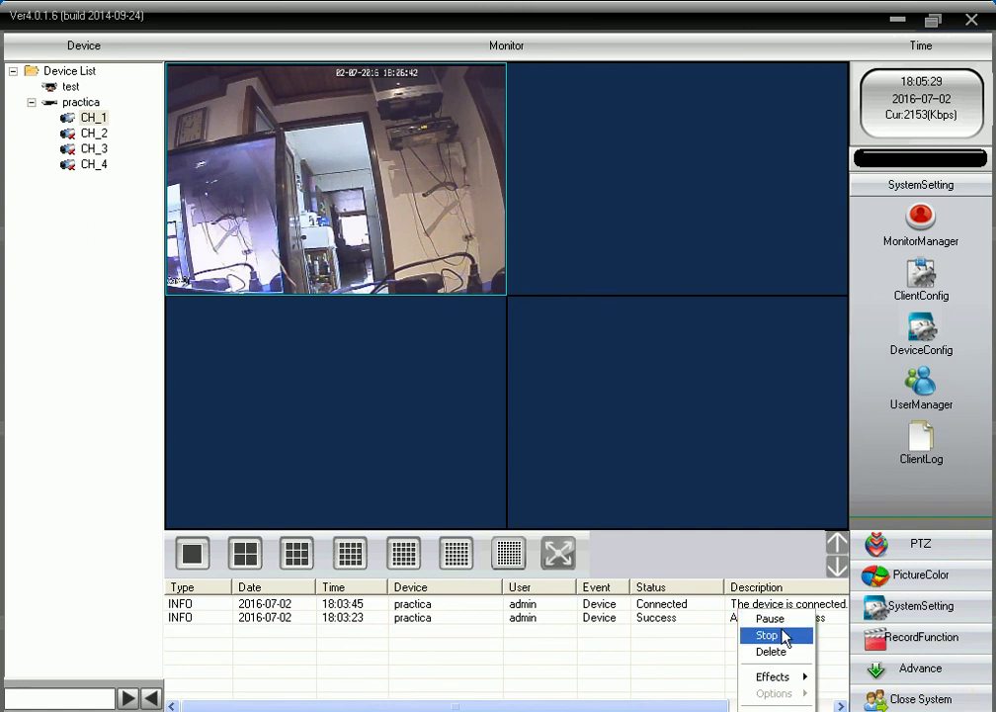